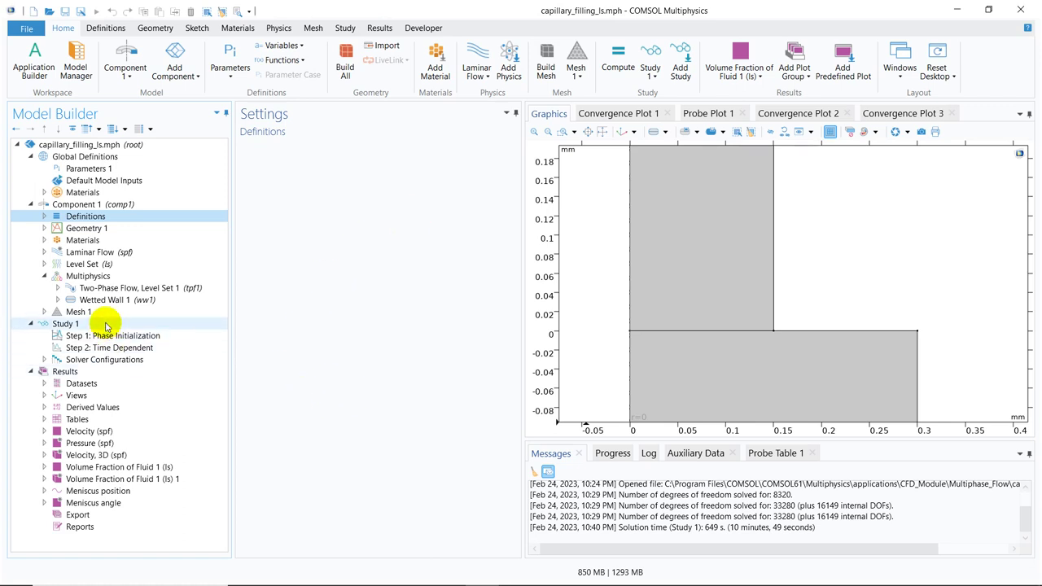
View Wetted Wall 1, then show the Two-Phase Flow, Level Set 1 coupling of Laminar Flow and Level Set.
click(134, 298)
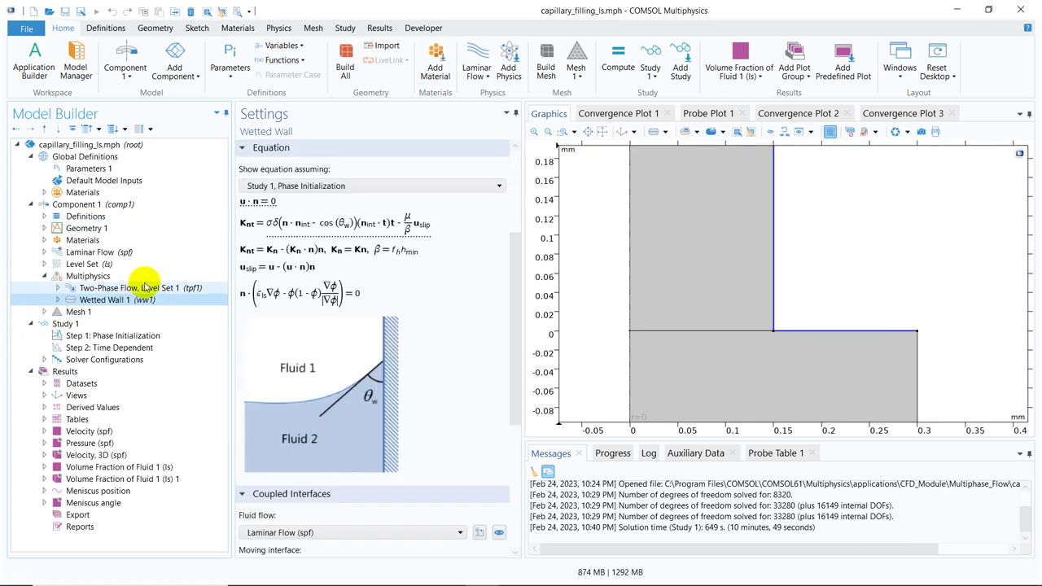
click(145, 285)
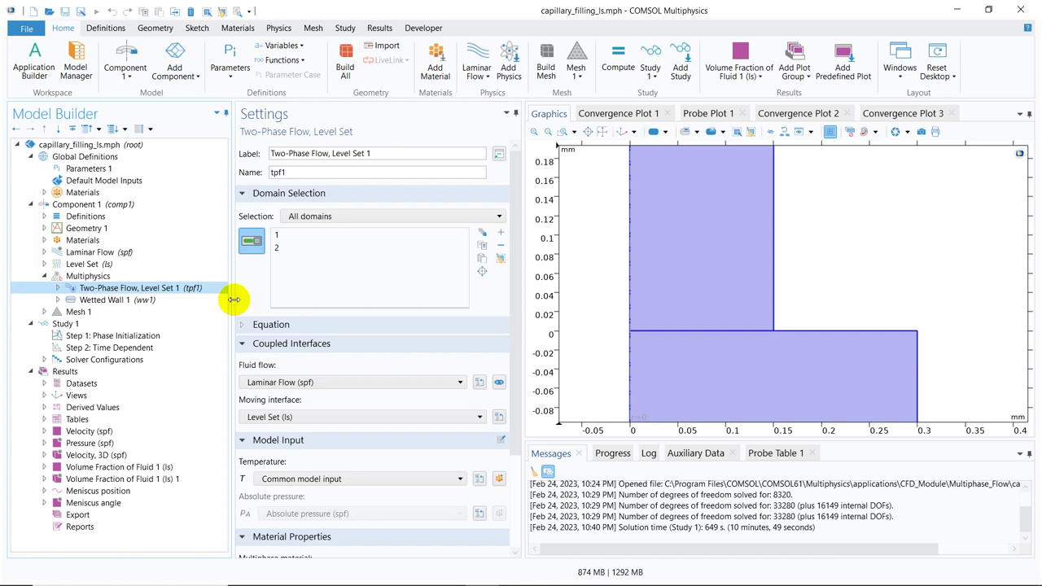
Zoom to extents so the full capillary channel and reservoir fill the graphics view.
click(600, 133)
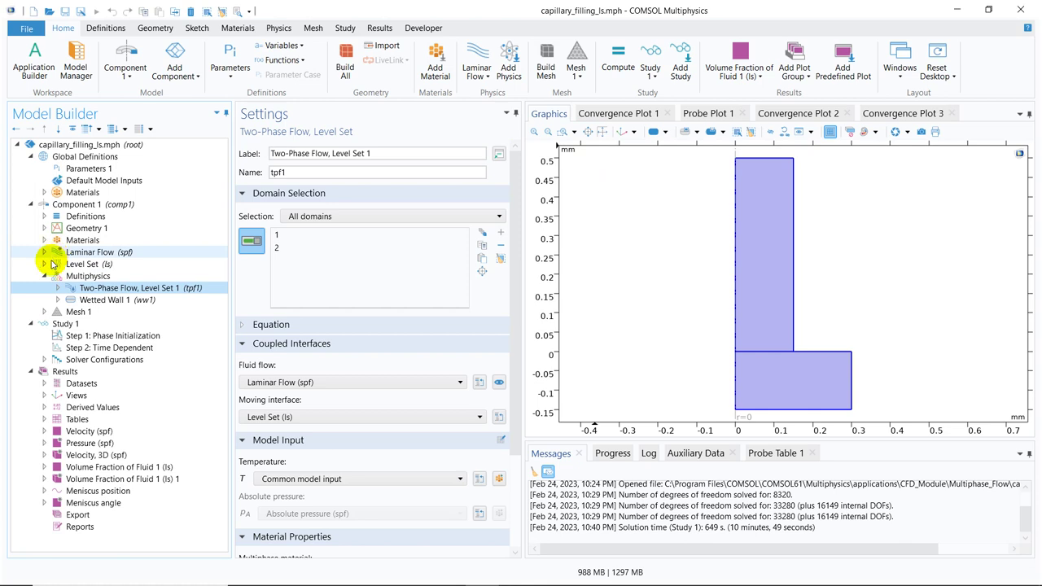
Show the Level Set's Initial Values 1, which sets domain 2 to Fluid 1 (φ = 0).
click(44, 264)
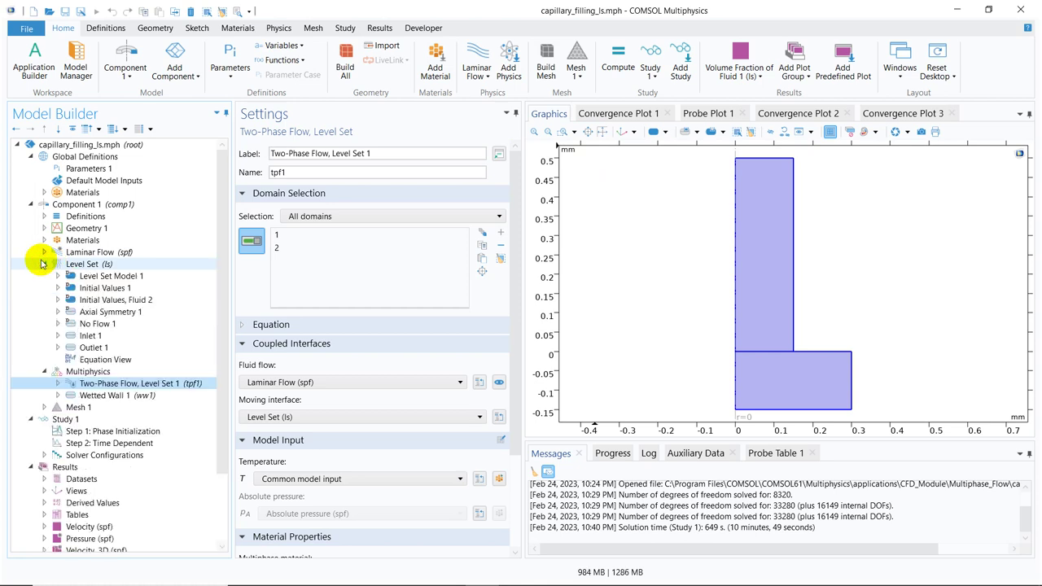
click(98, 288)
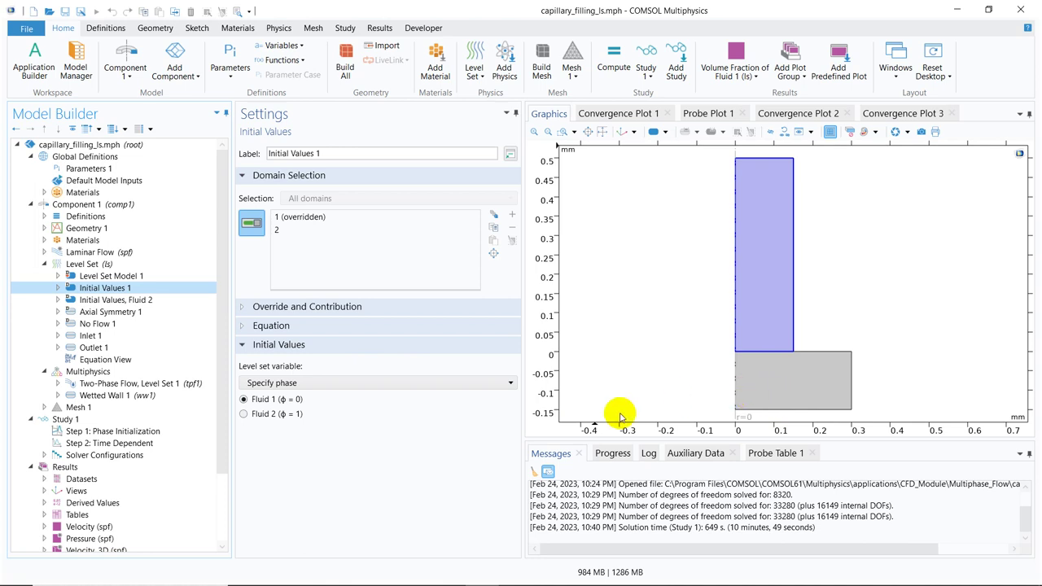
click(130, 301)
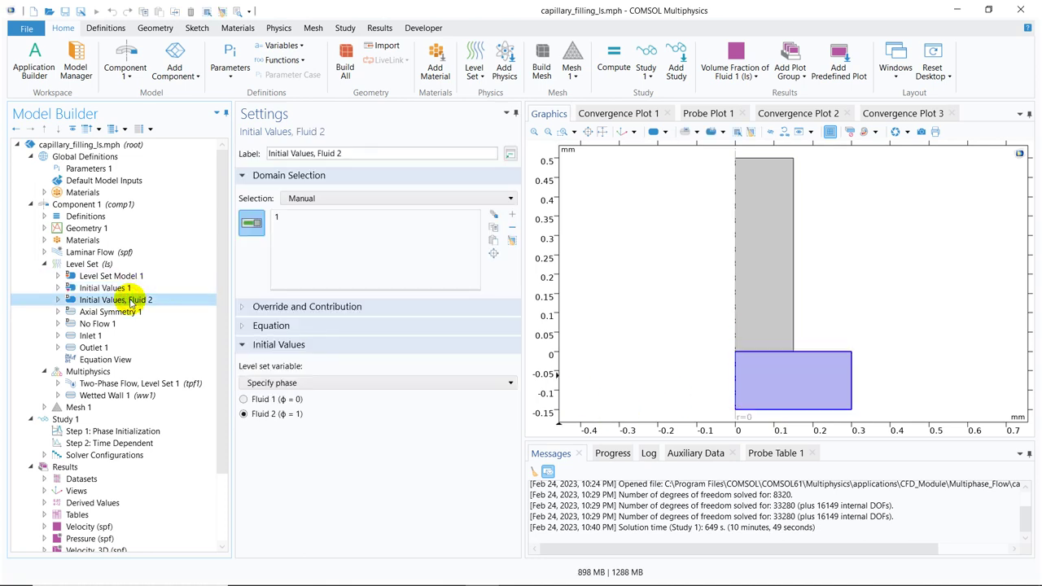
click(129, 289)
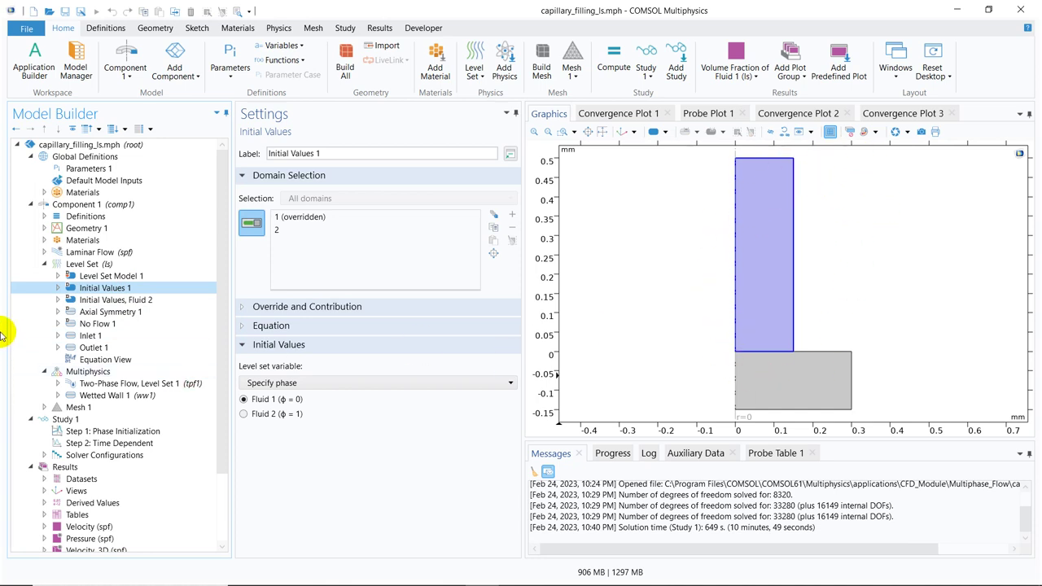
Show Rectangle 1's dimensions under Geometry 1 and highlight its 0.3 mm width value.
click(45, 228)
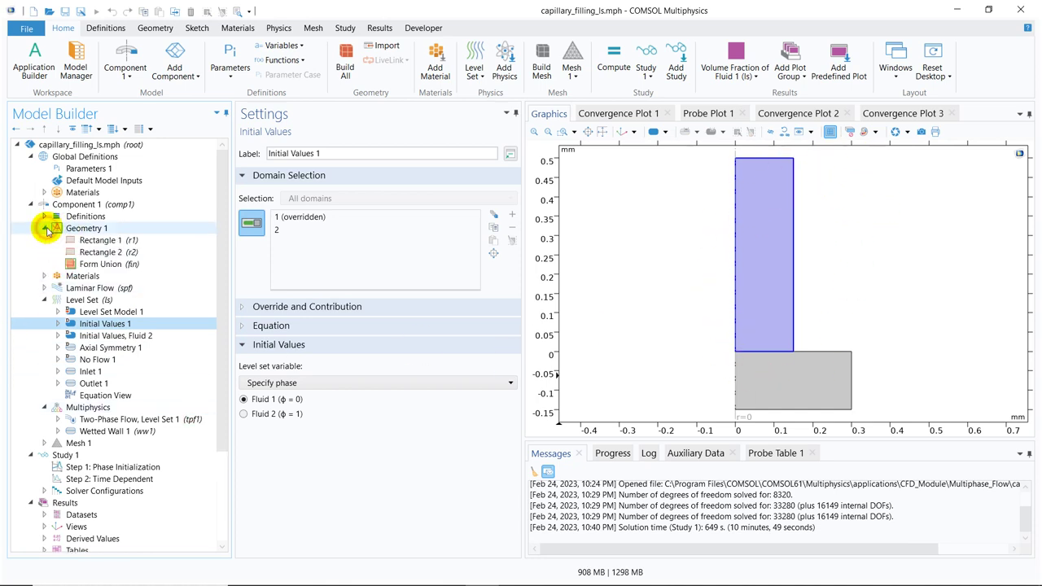
click(89, 240)
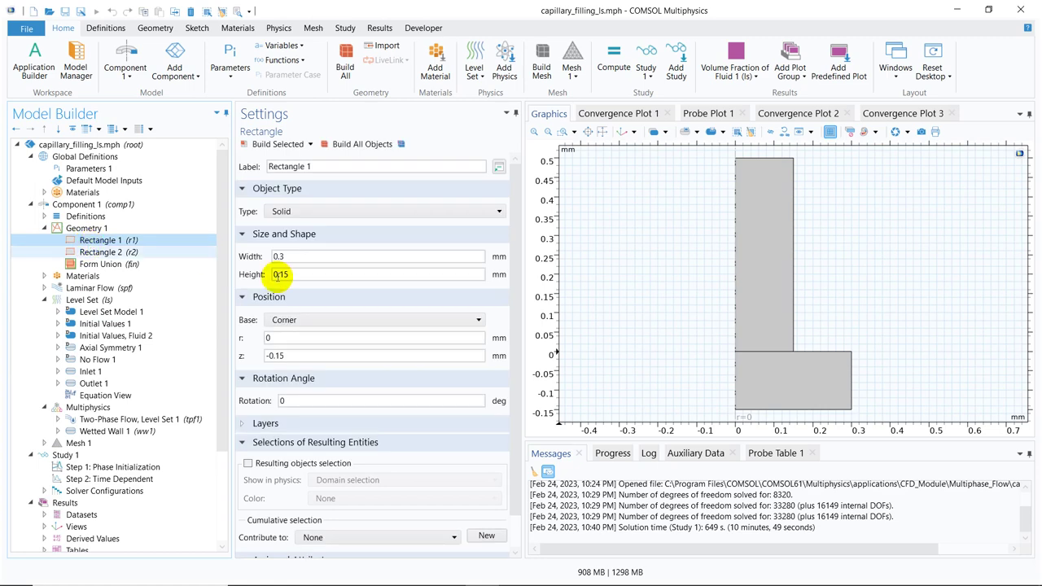
double_click(291, 258)
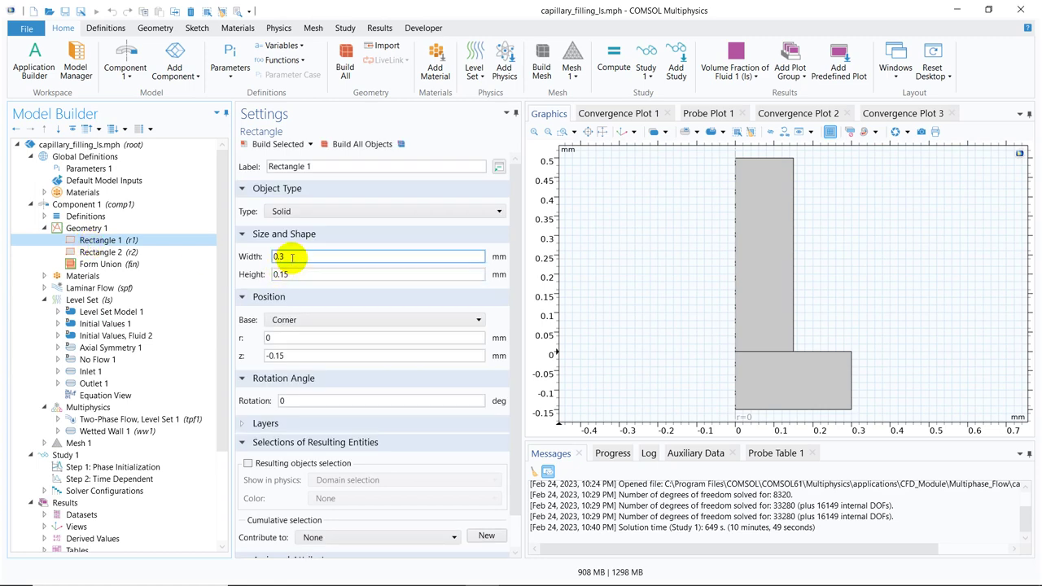
drag(291, 257, 268, 257)
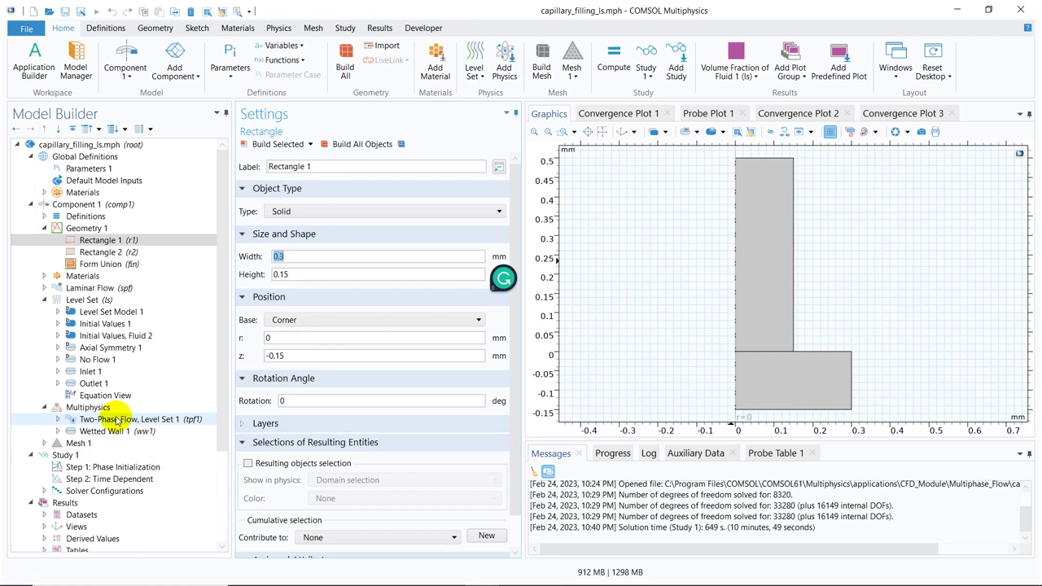
Expand the Laminar Flow interface's feature list and scroll the Model Builder tree.
click(45, 288)
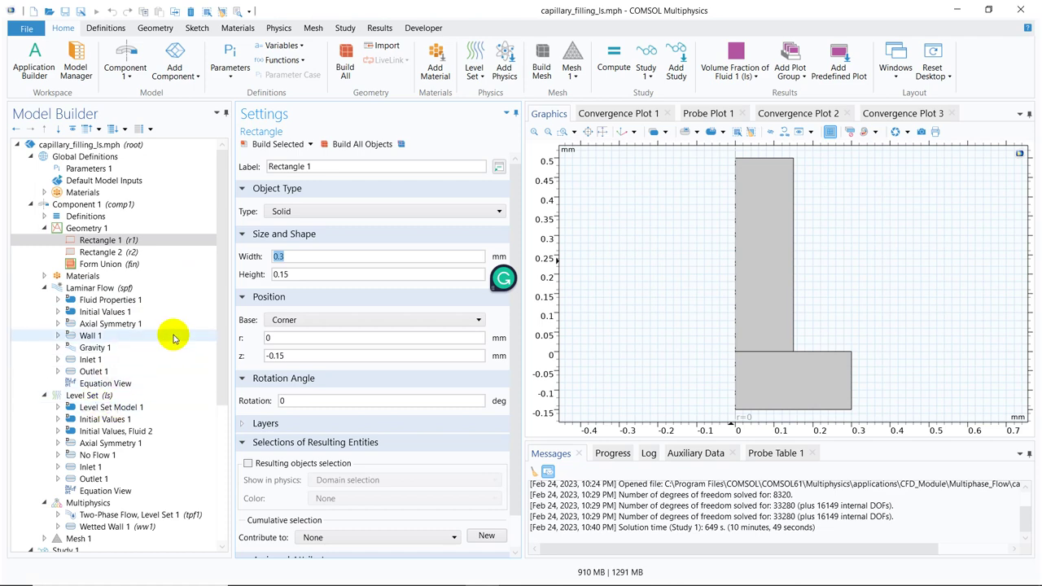
drag(224, 271, 223, 277)
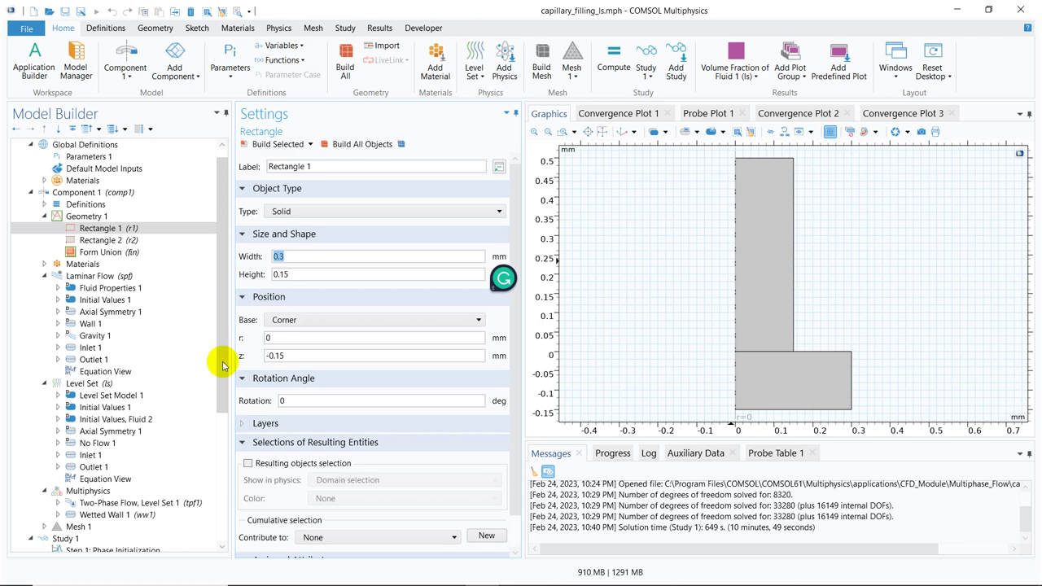
Keep Wetted Wall 1 on Navier slip and review its u·n = 0 and contact-angle equations.
click(140, 518)
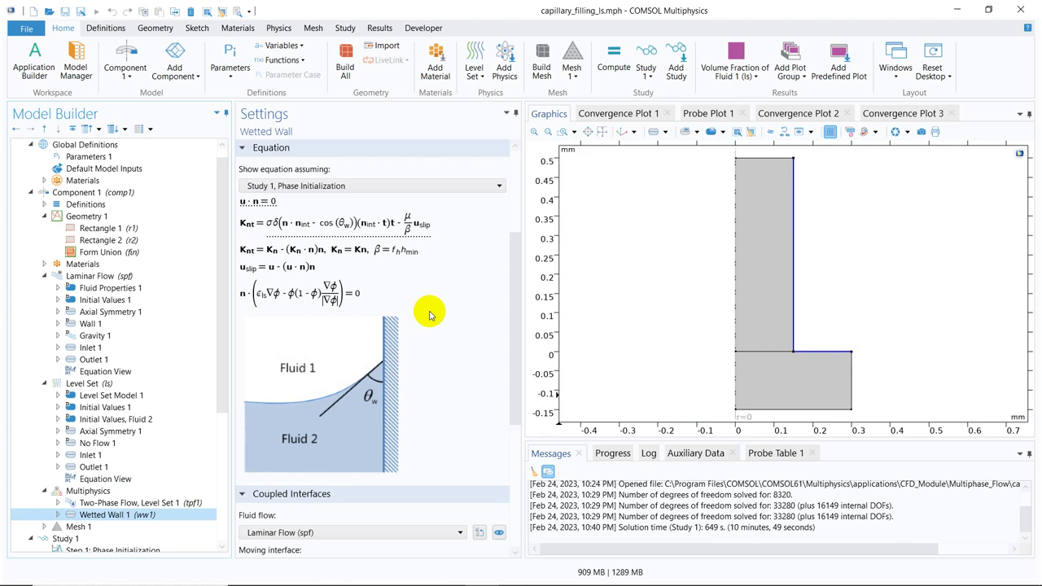
mouse_move(515, 286)
mouse_down()
mouse_move(515, 324)
mouse_move(515, 278)
mouse_up()
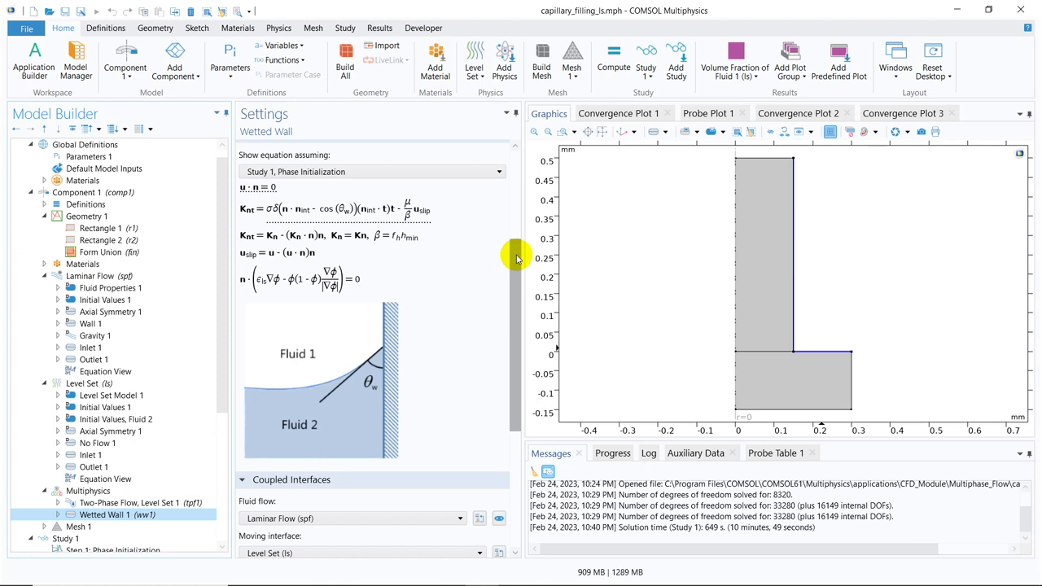
drag(516, 258, 508, 388)
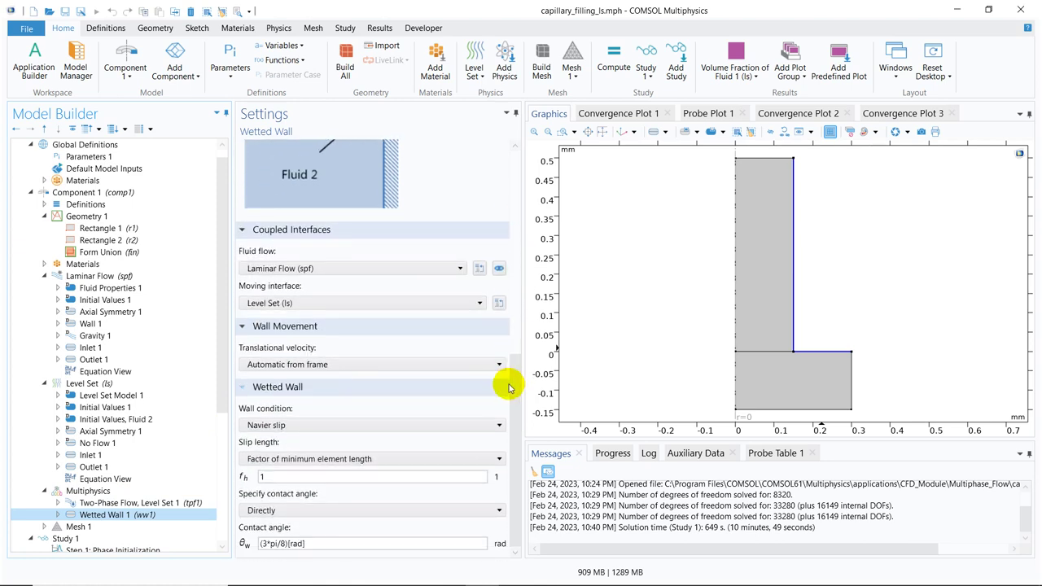
click(320, 425)
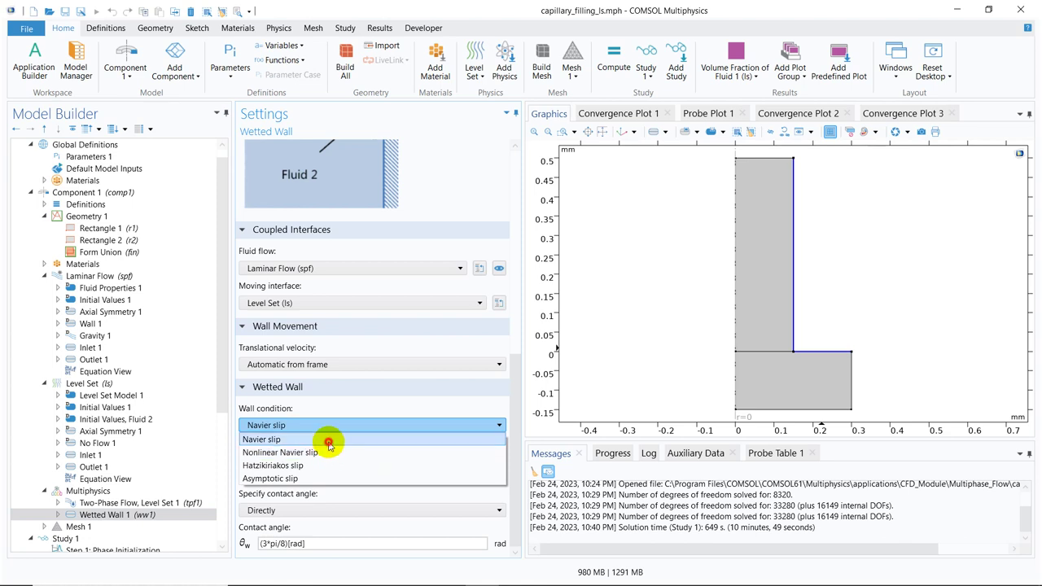
click(329, 445)
drag(511, 400, 496, 249)
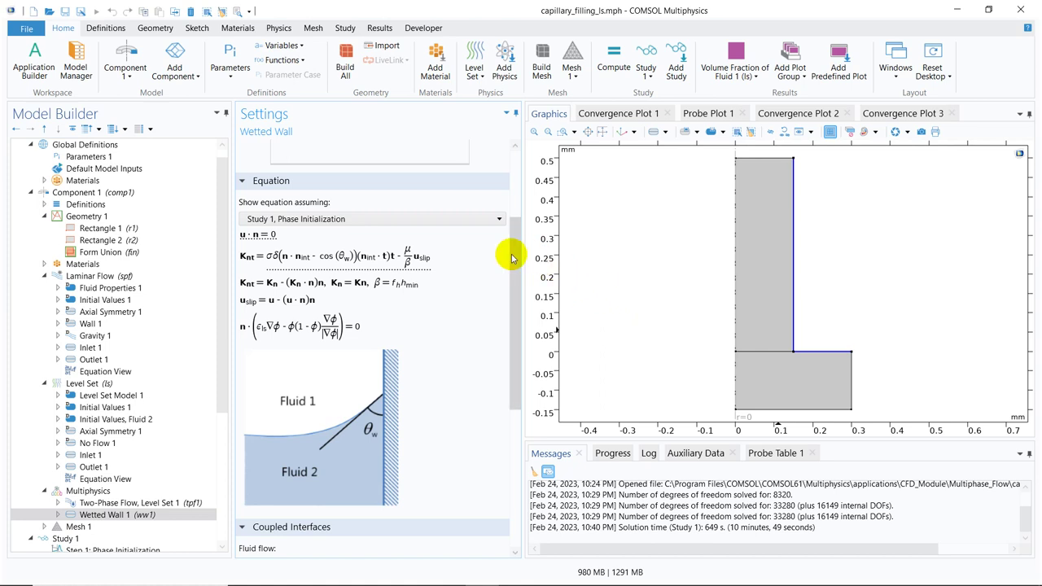
Set the wall condition to Asymptotic slip, with k1 = 1 m/s and k2 = 1 1/Pa.
drag(513, 258, 521, 443)
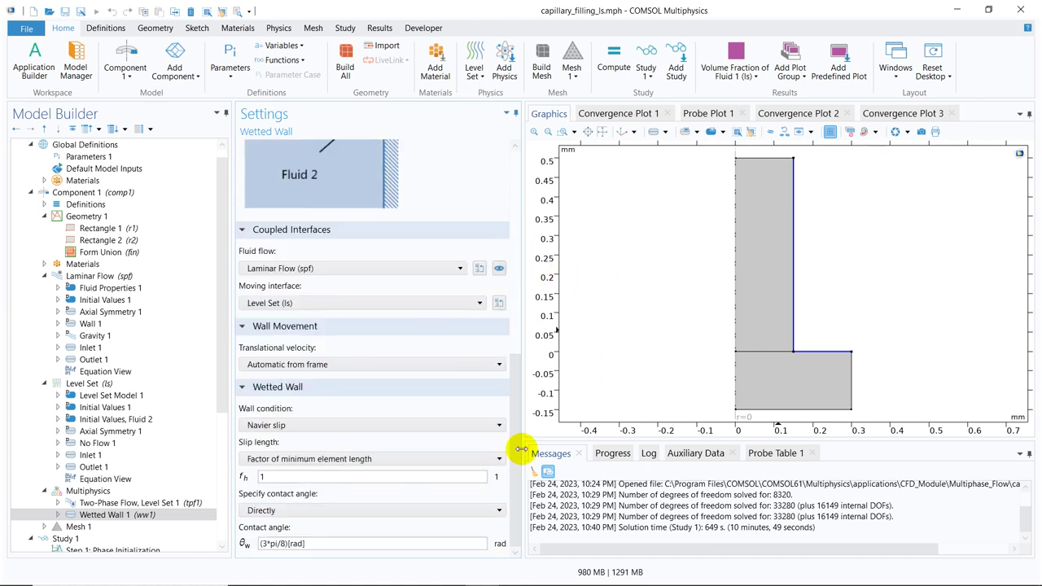
click(378, 429)
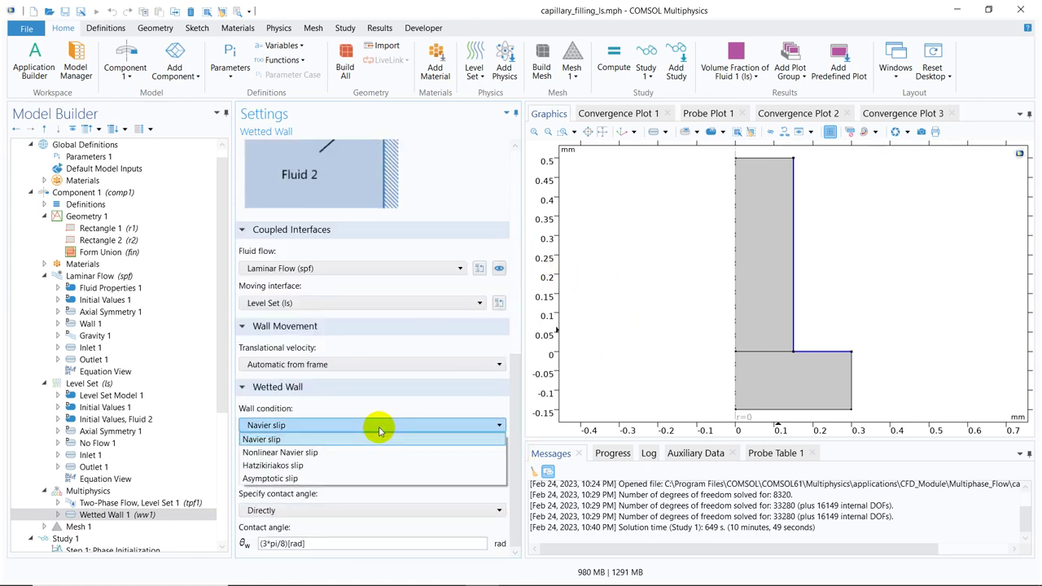
click(339, 478)
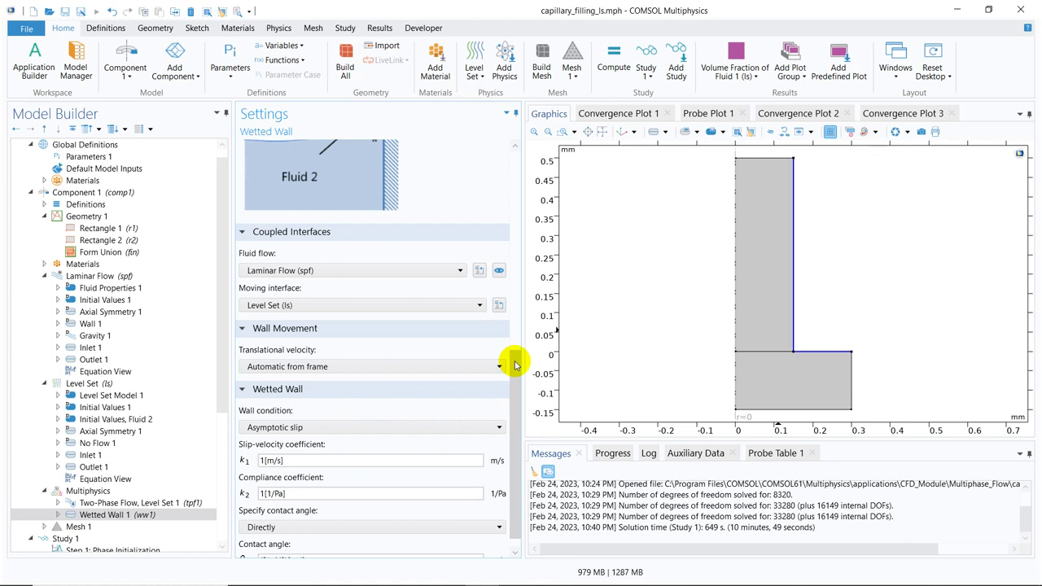
scroll(515, 364, down, 1)
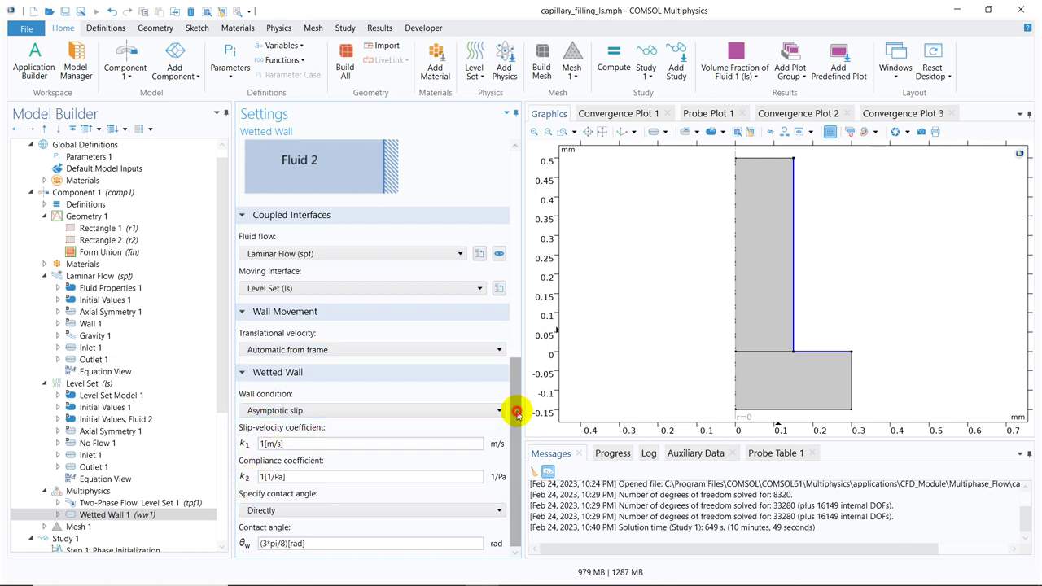
drag(513, 407, 502, 283)
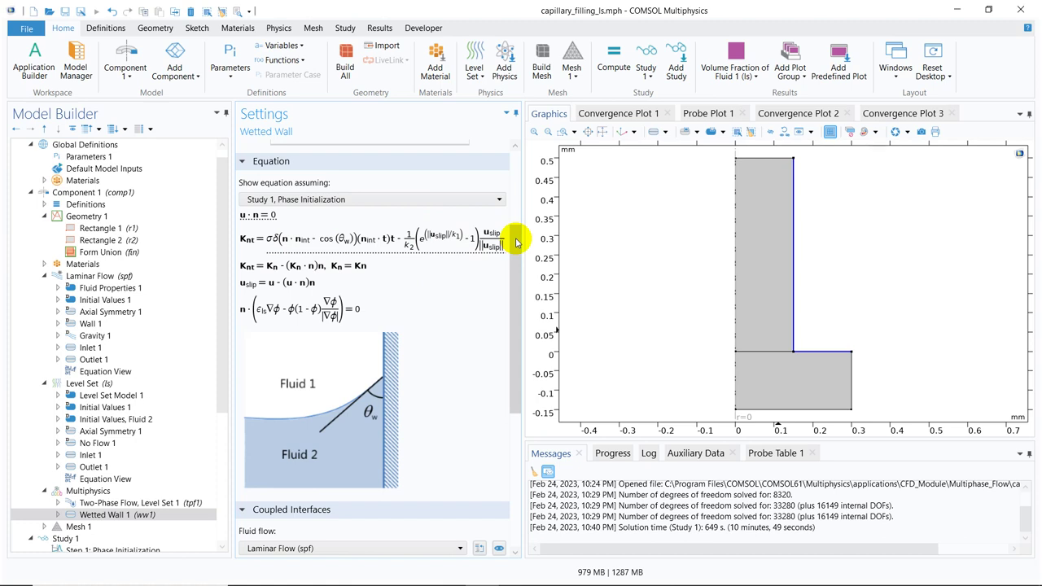
drag(515, 244, 514, 448)
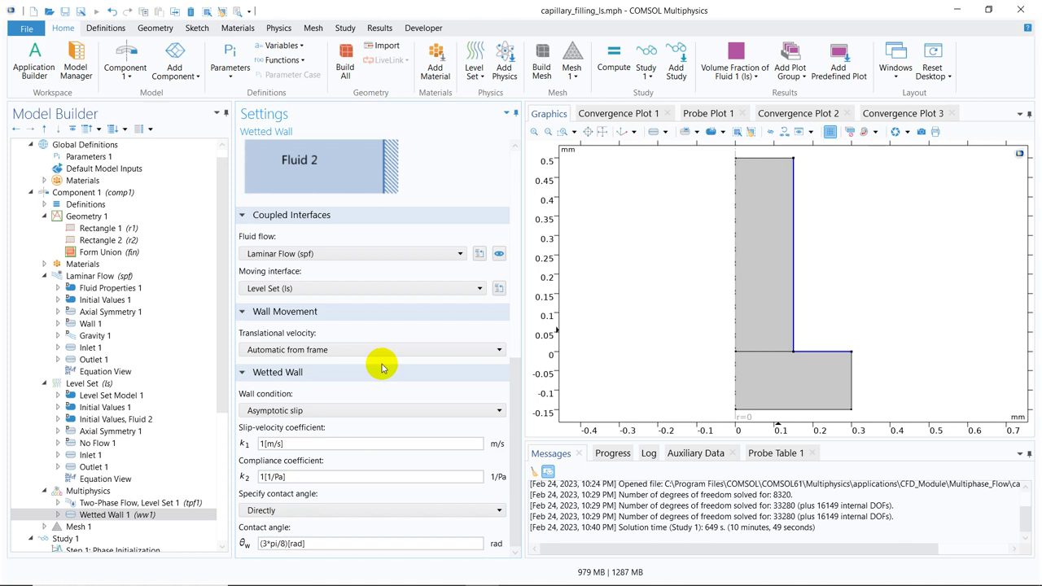
Switch Wetted Wall 1 to Hatzikiriakos slip, with its 1 N/m² yield stress.
click(399, 415)
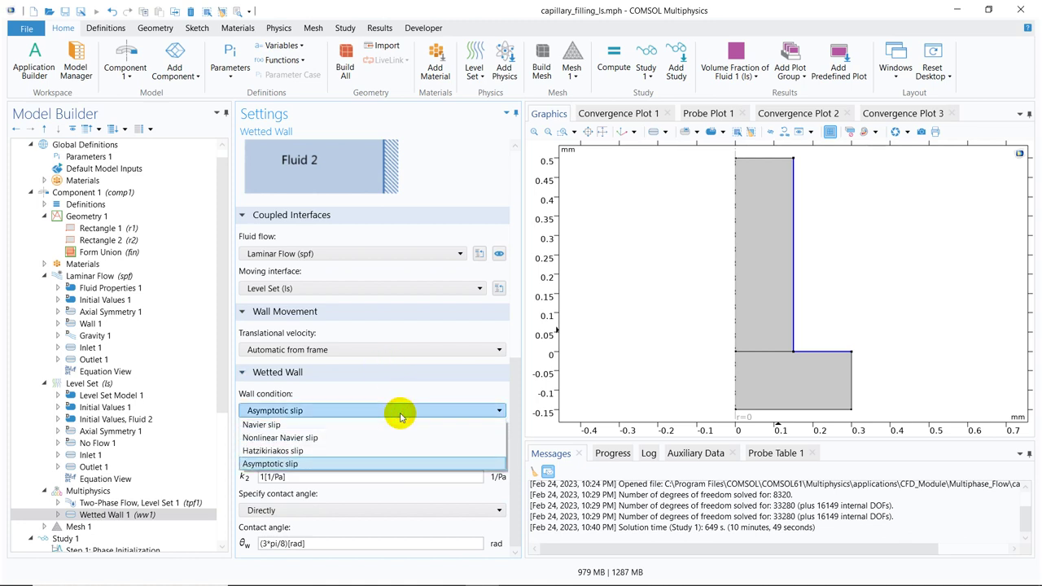
click(356, 452)
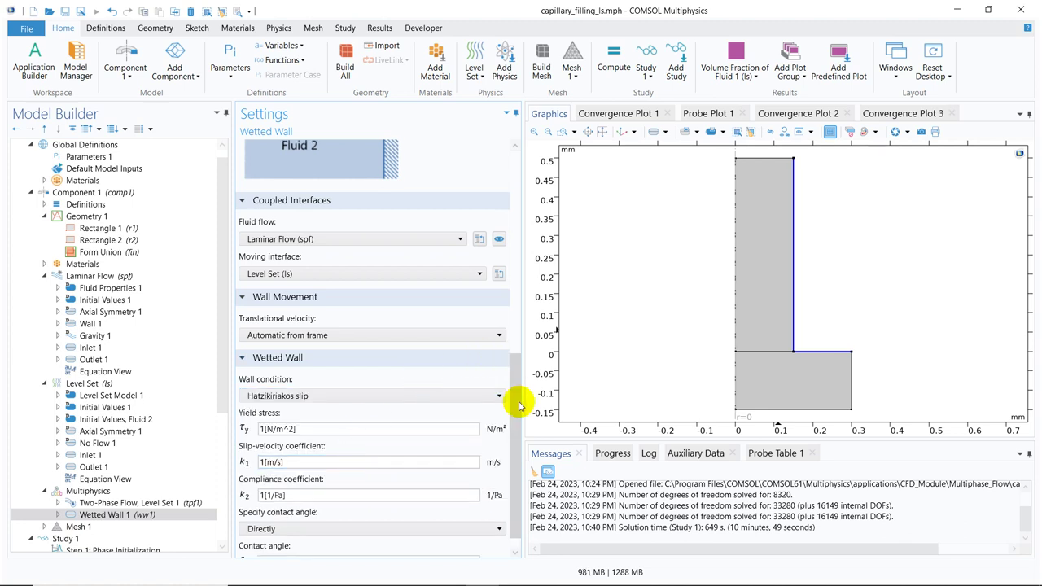
drag(520, 404, 519, 385)
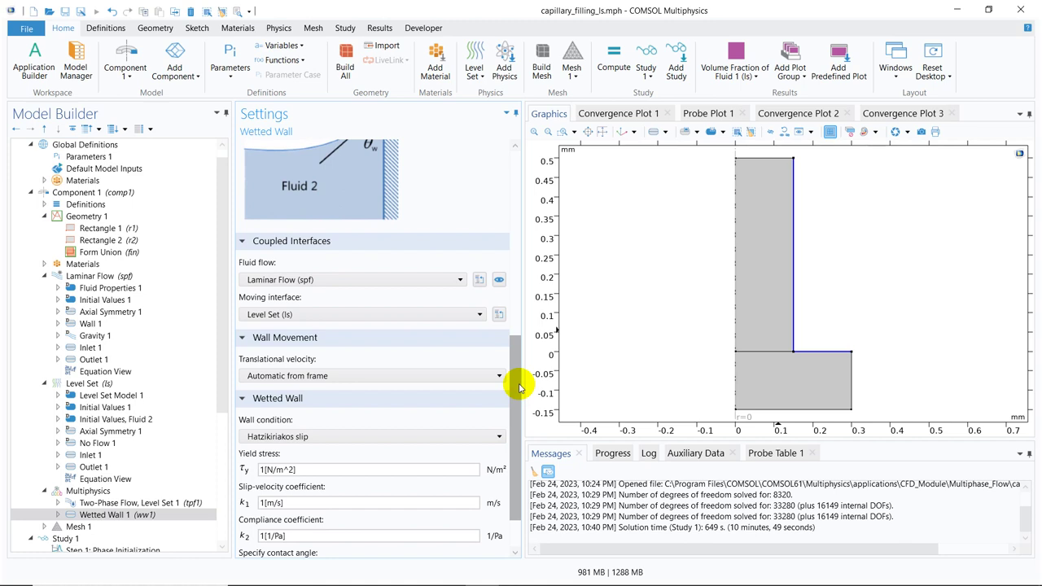
drag(516, 379, 516, 407)
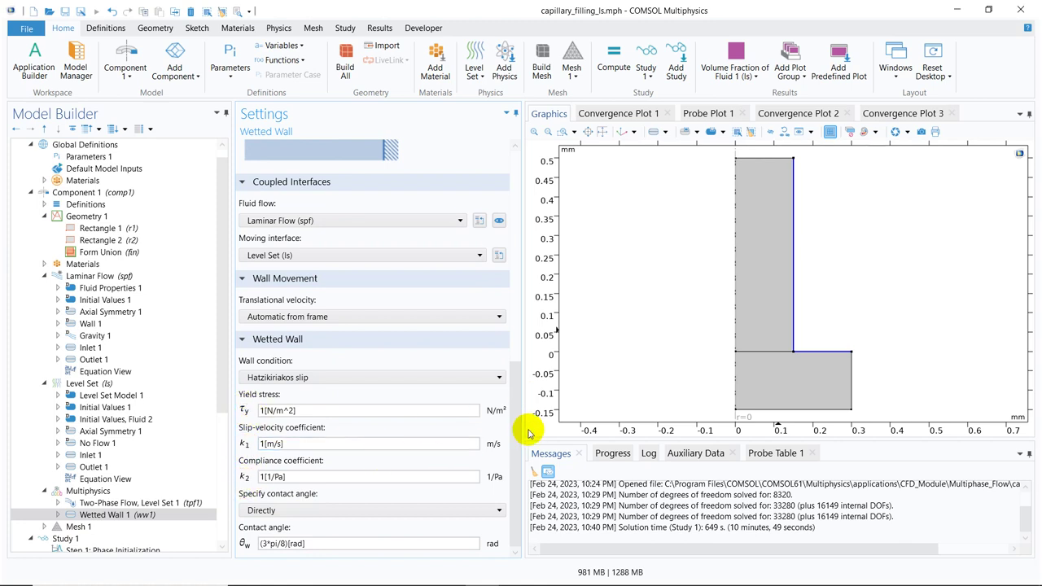
drag(516, 459, 512, 274)
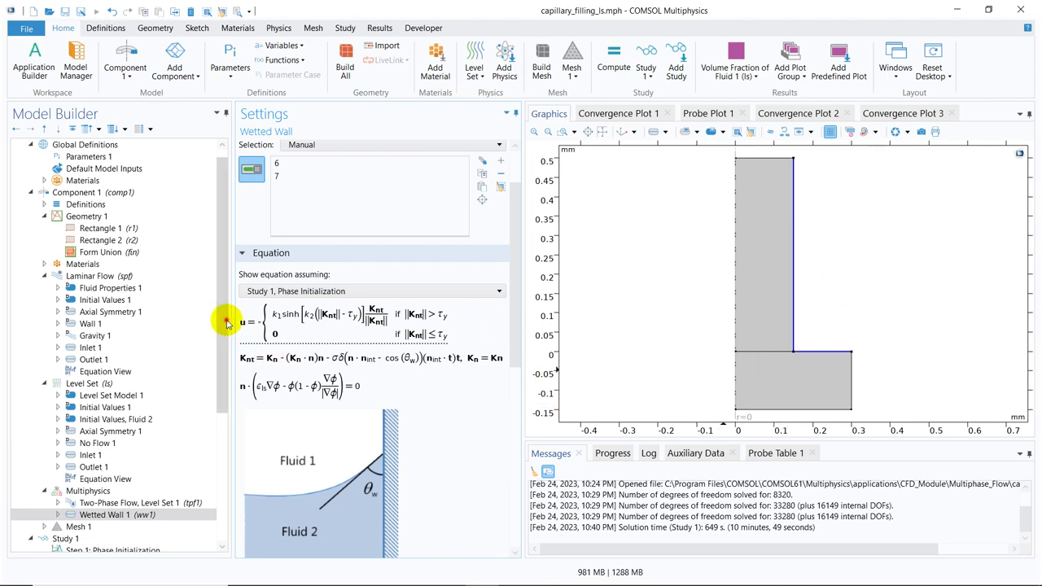
drag(226, 319, 228, 467)
Show Two-Phase Flow, Level Set 1 settings down to the Water/Air surface tension coefficient.
click(145, 302)
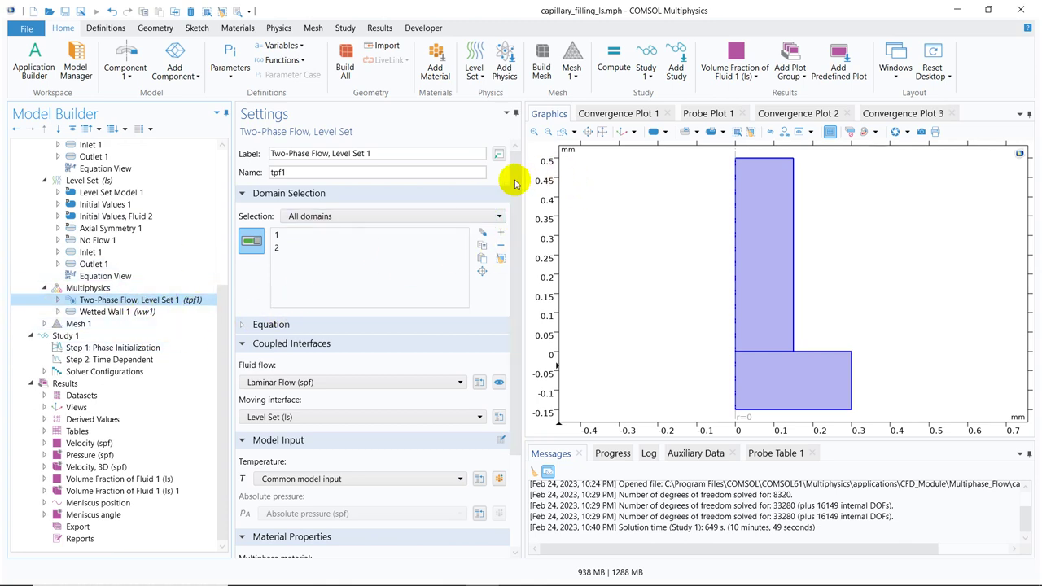
drag(514, 176, 519, 267)
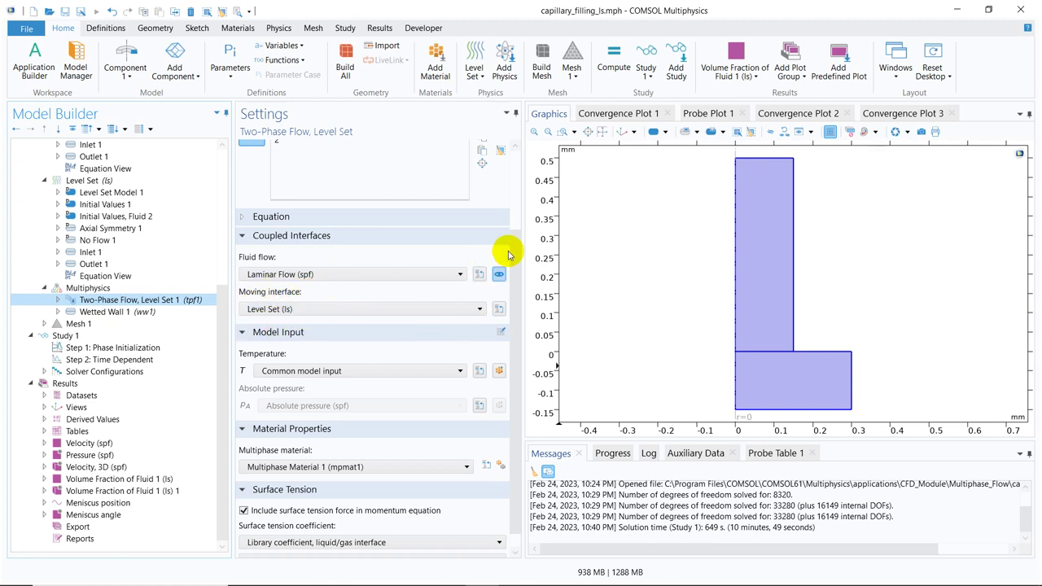
drag(521, 249, 516, 337)
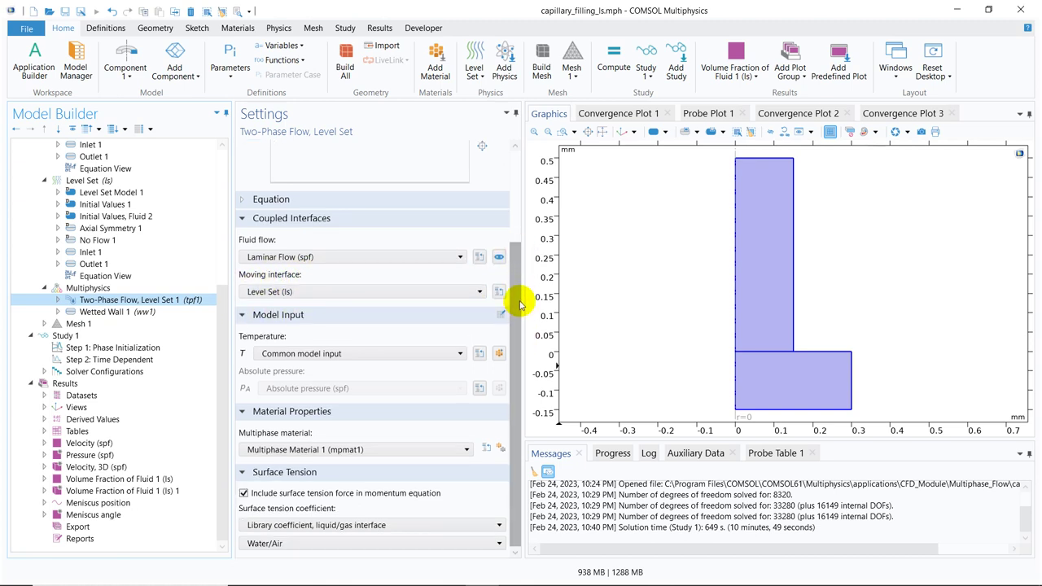